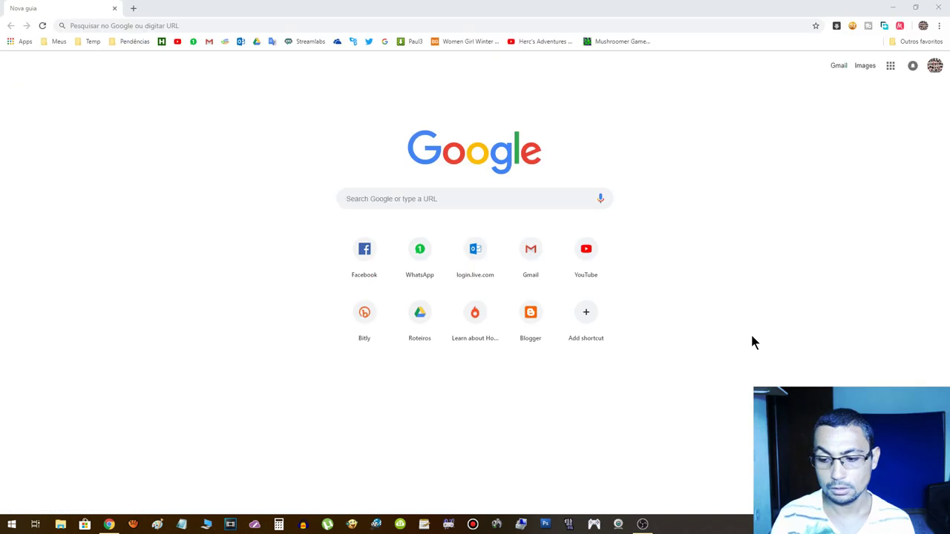
Go to fx.sonaje.com and open the Subscribe Button And Bell Icon Green Screen post.
{"action": "left_click", "coordinate": [211, 26]}
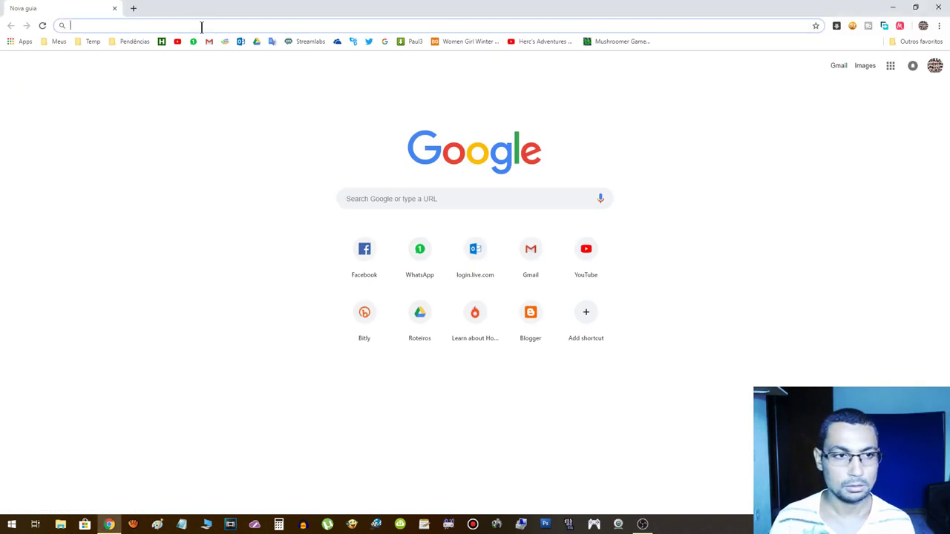
{"action": "type", "text": "fx.sonaje.com"}
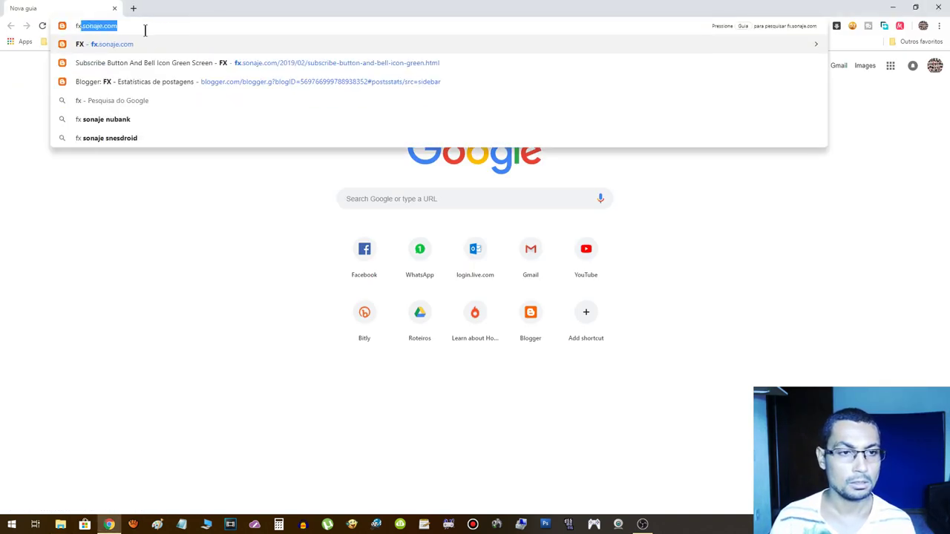
{"action": "left_click", "coordinate": [141, 26]}
{"action": "key", "text": "Down"}
{"action": "left_click", "coordinate": [373, 64]}
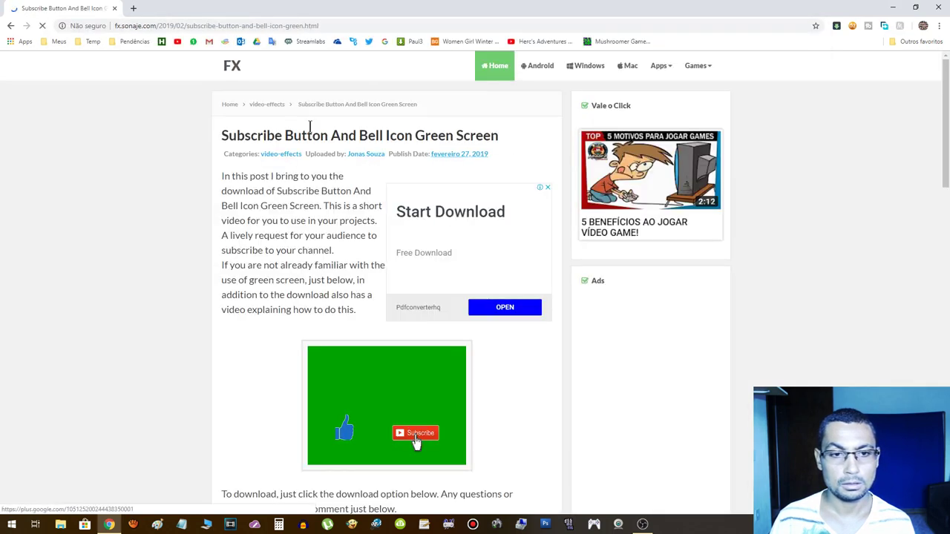
{"action": "scroll", "coordinate": [245, 256], "scroll_direction": "down", "scroll_amount": 5}
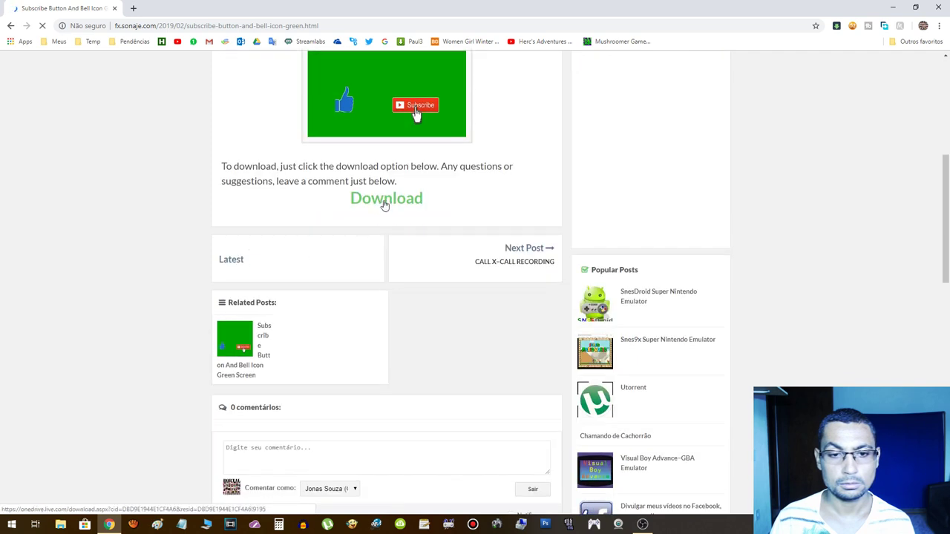
Download the subscribe button video into the green-screen tutorial folder under Projetos Videos.
{"action": "left_click", "coordinate": [383, 207]}
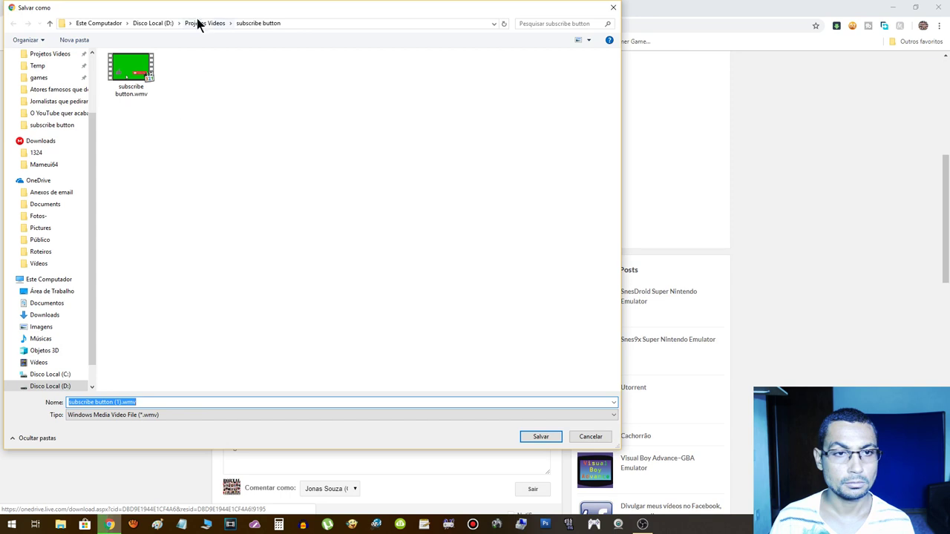
{"action": "left_click", "coordinate": [206, 24]}
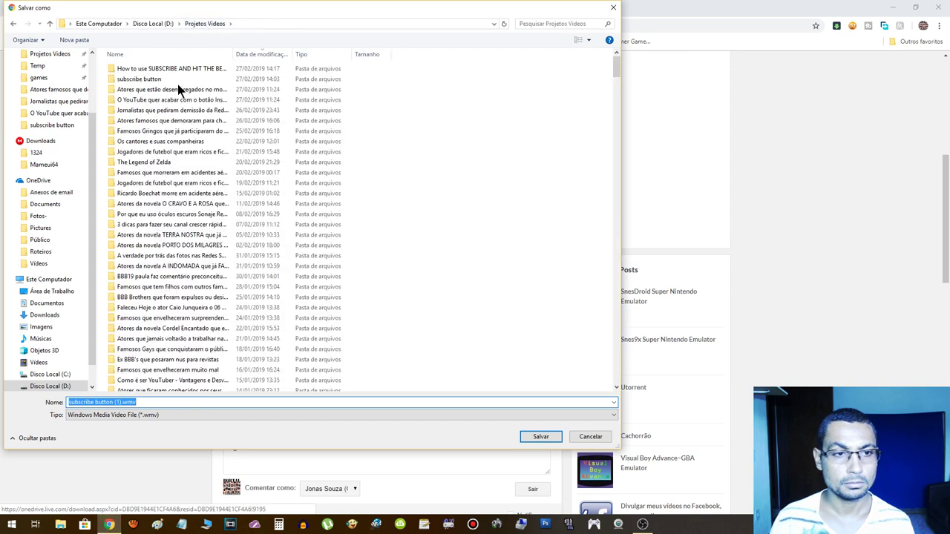
{"action": "left_click", "coordinate": [176, 69]}
{"action": "double_click", "coordinate": [176, 68]}
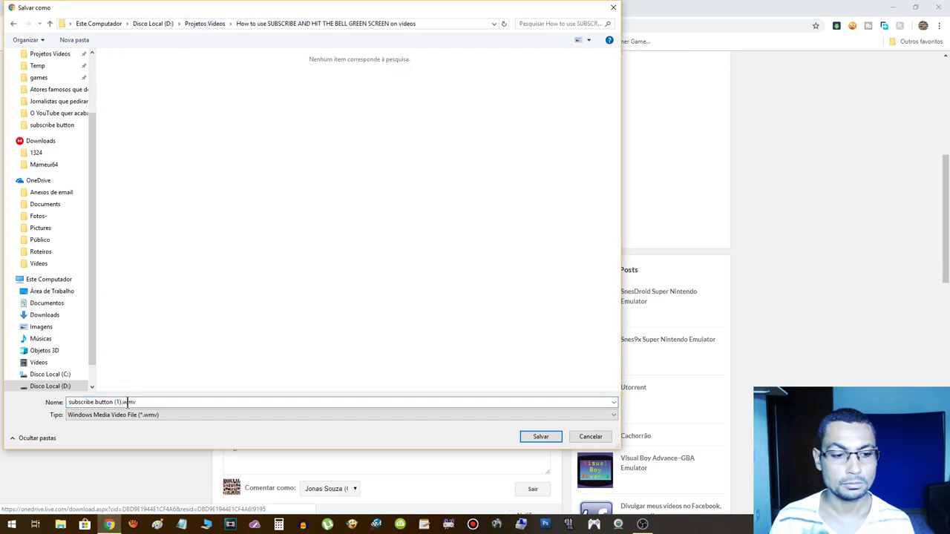
{"action": "left_click", "coordinate": [547, 439]}
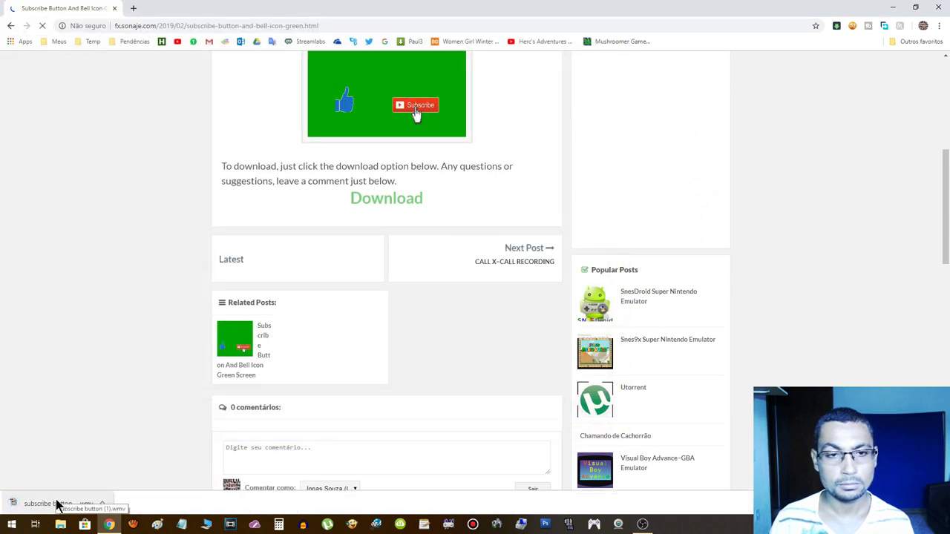
Open the Projetos Videos green-screen tutorial folder in File Explorer, then launch VEGAS Pro.
{"action": "left_click", "coordinate": [60, 524]}
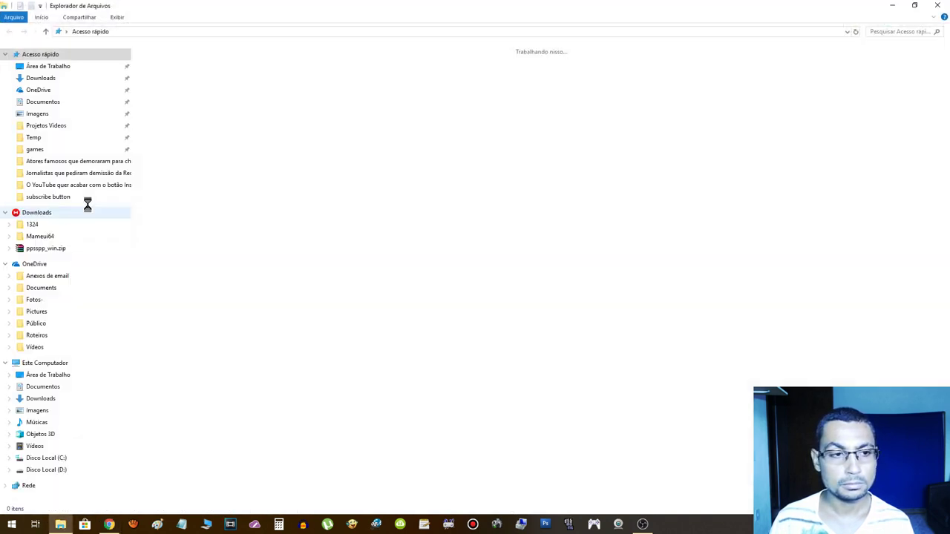
{"action": "left_click", "coordinate": [36, 125]}
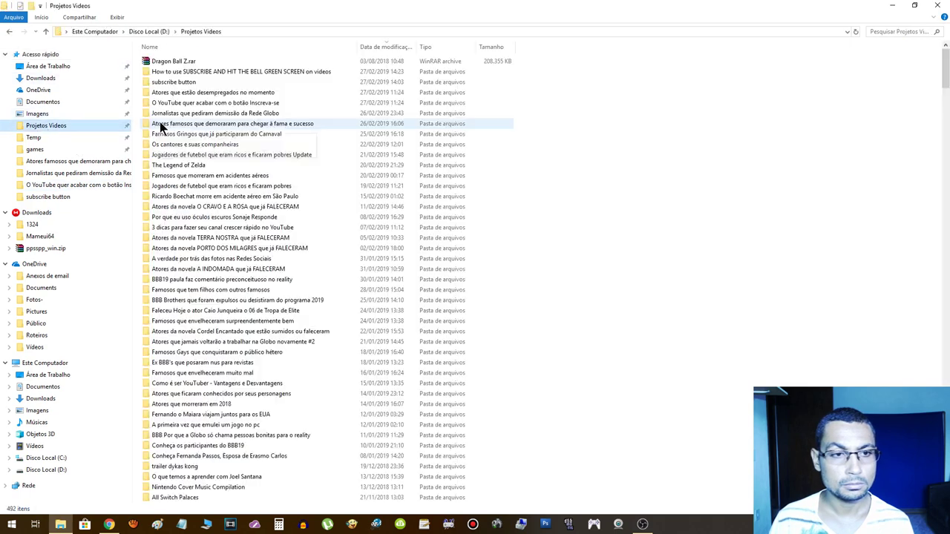
{"action": "double_click", "coordinate": [239, 72]}
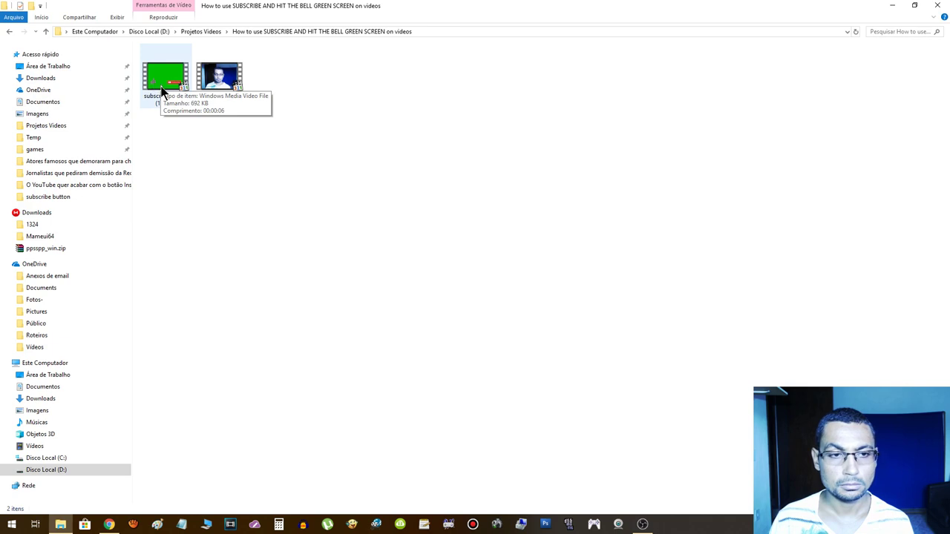
{"action": "left_click", "coordinate": [233, 525]}
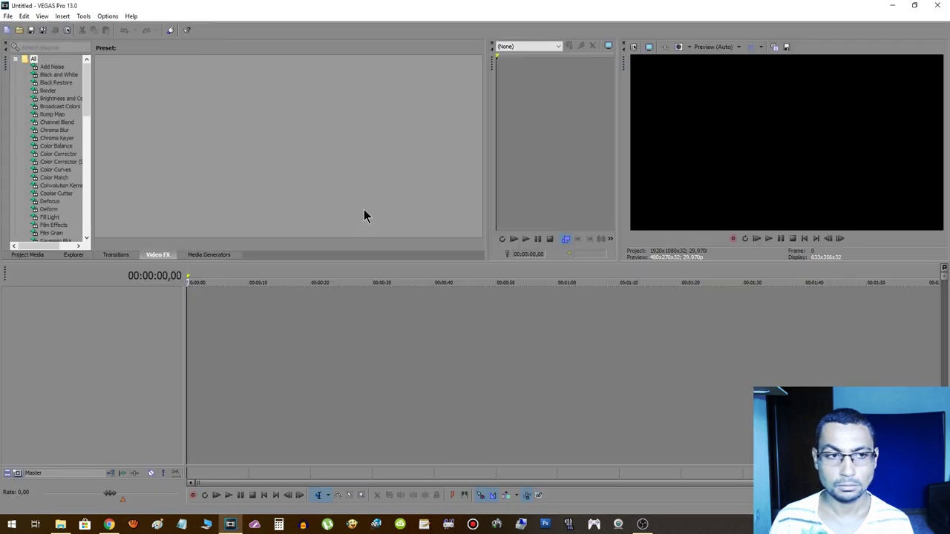
Browse the Explorer tab to the tutorial folder and drag subscribe button (1).wmv onto the timeline.
{"action": "left_click", "coordinate": [74, 256]}
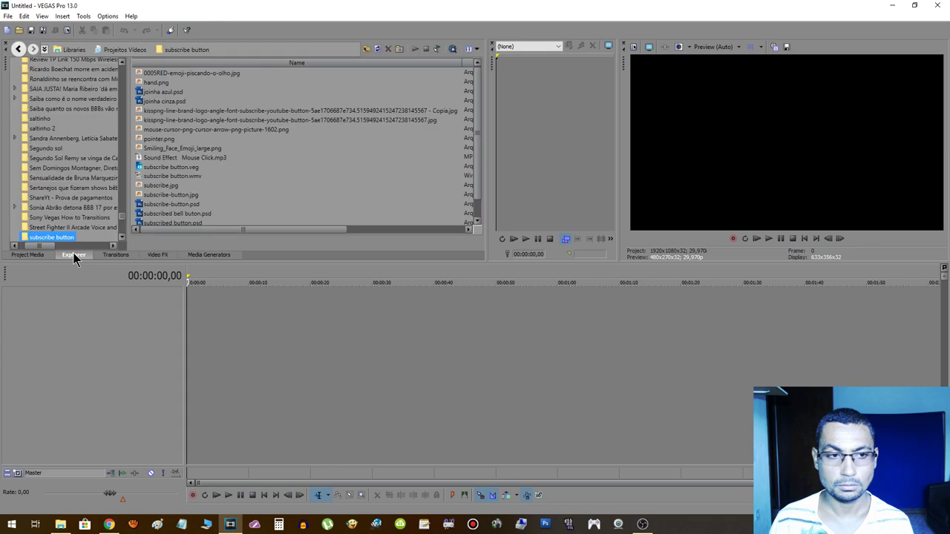
{"action": "left_click", "coordinate": [125, 49]}
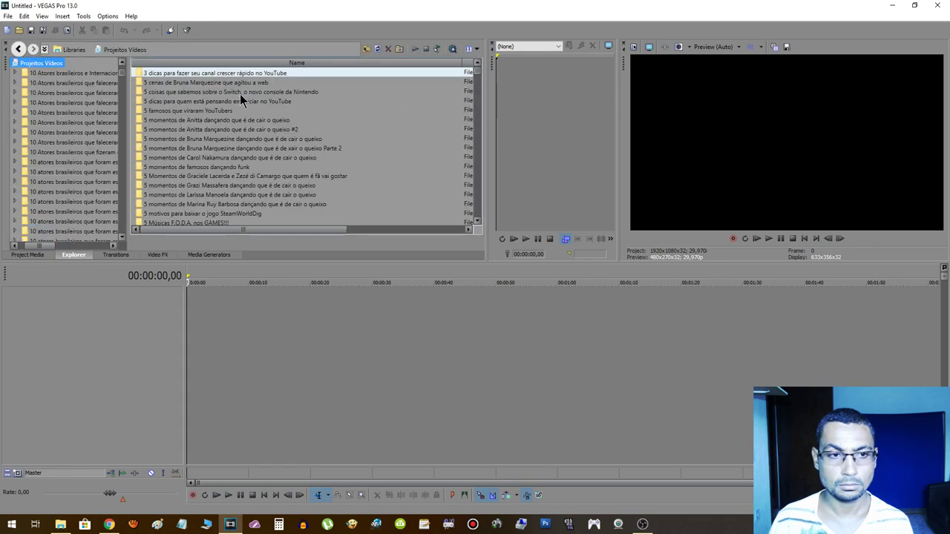
{"action": "mouse_move", "coordinate": [257, 229]}
{"action": "left_mouse_down"}
{"action": "mouse_move", "coordinate": [431, 229]}
{"action": "mouse_move", "coordinate": [239, 235]}
{"action": "left_mouse_up"}
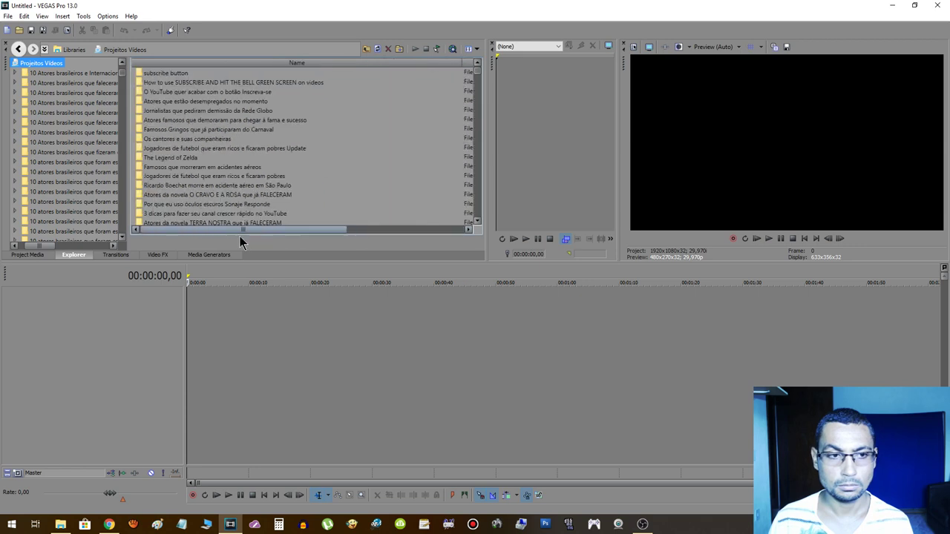
{"action": "double_click", "coordinate": [237, 82]}
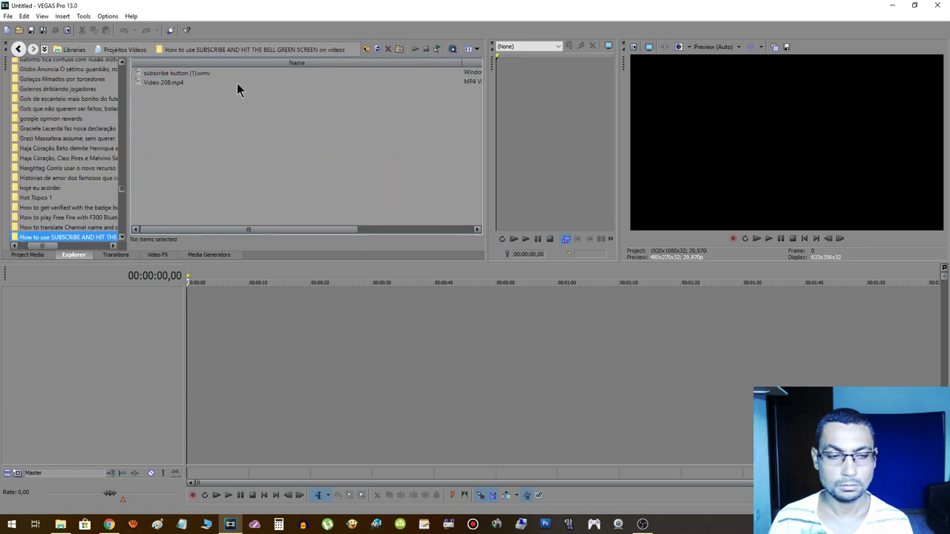
{"action": "left_click_drag", "start_coordinate": [185, 72], "coordinate": [416, 316]}
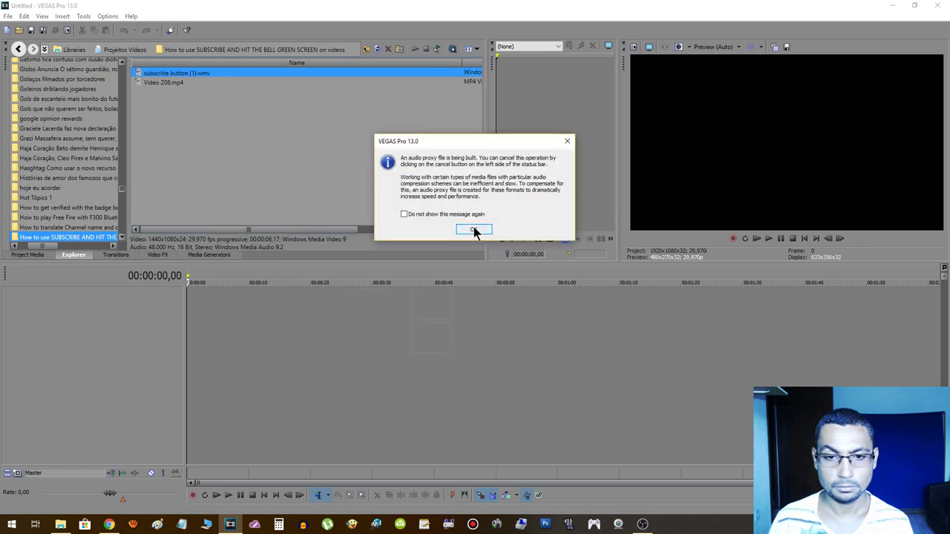
{"action": "left_click", "coordinate": [473, 229]}
Keep the current project video settings and preview the green-screen clip from its start.
{"action": "left_click", "coordinate": [555, 206]}
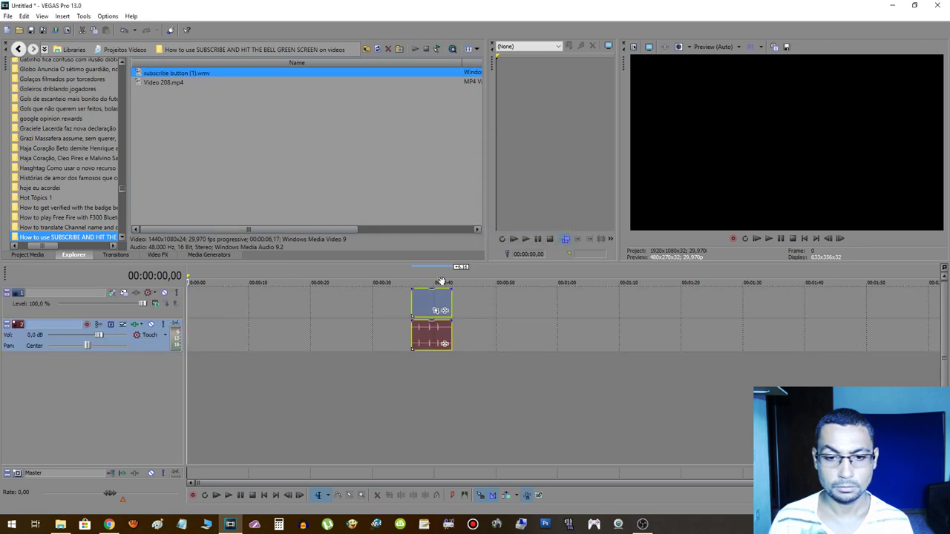
{"action": "left_click", "coordinate": [427, 272]}
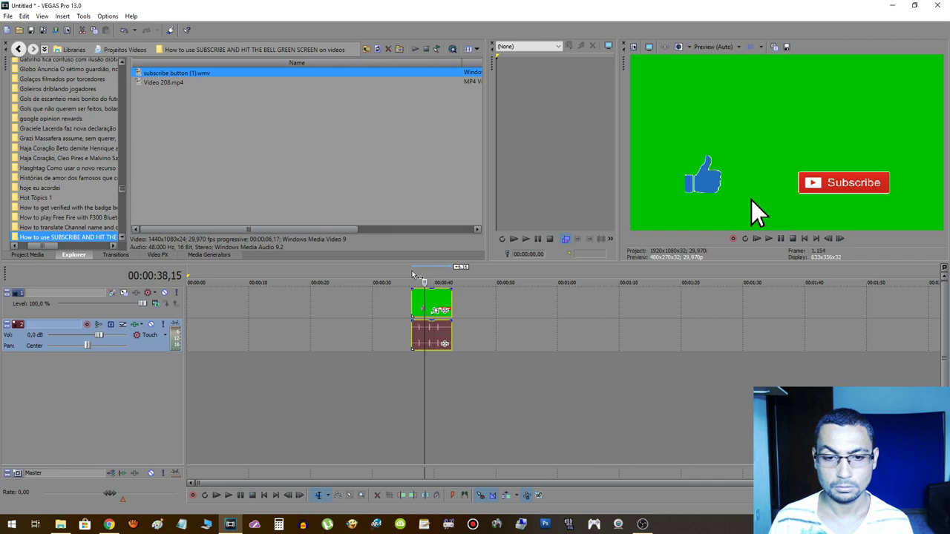
{"action": "left_click", "coordinate": [414, 275]}
{"action": "key", "text": "space"}
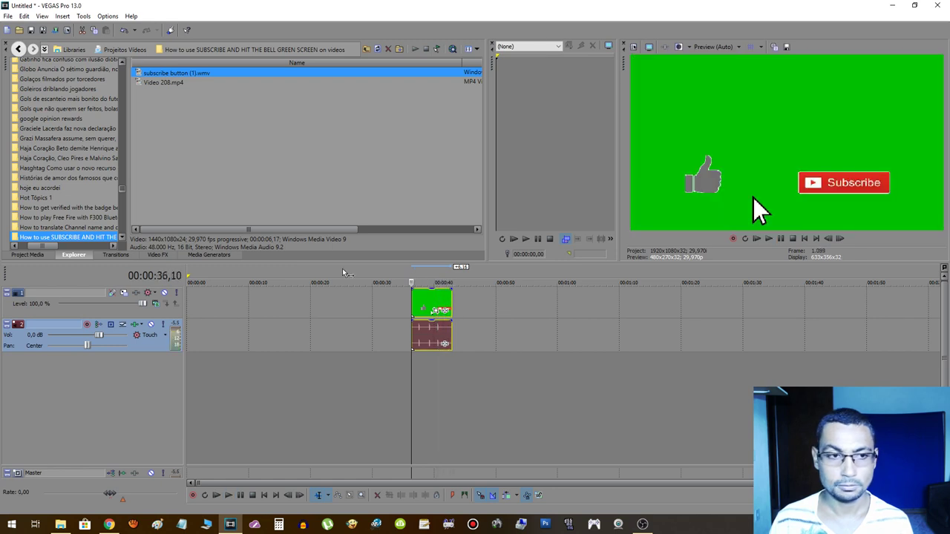
Add Video 208.mp4 to the timeline after the green-screen clip and preview it.
{"action": "left_click", "coordinate": [163, 84]}
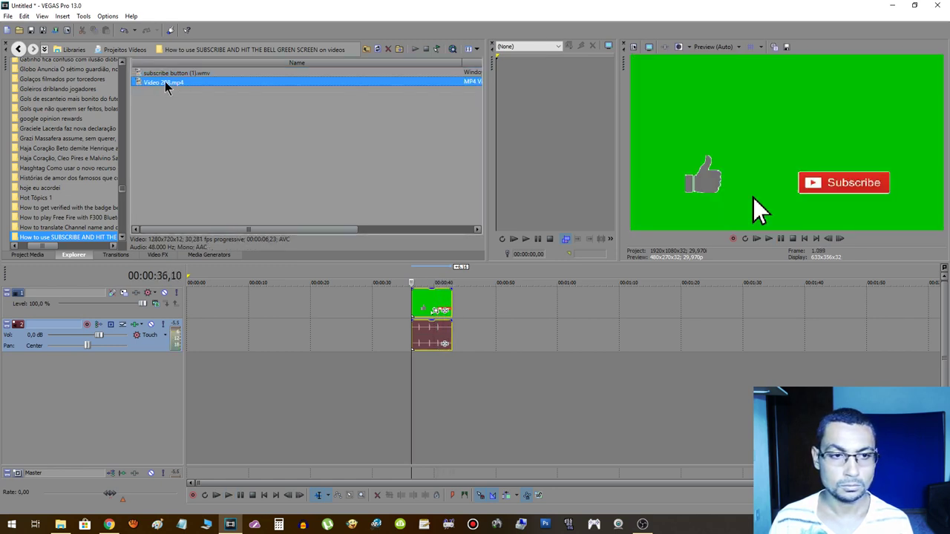
{"action": "left_click_drag", "start_coordinate": [166, 83], "coordinate": [527, 311]}
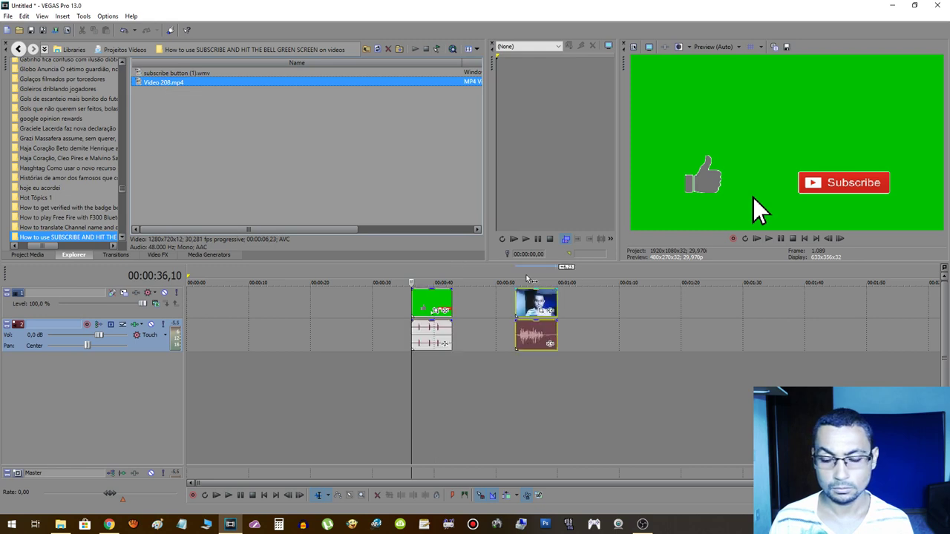
{"action": "left_click", "coordinate": [518, 276]}
{"action": "key", "text": "space"}
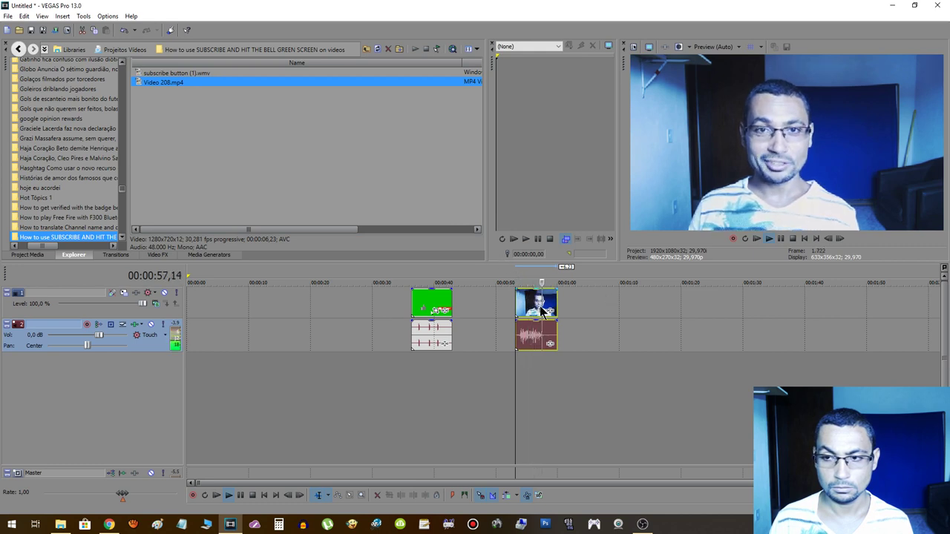
{"action": "key", "text": "space"}
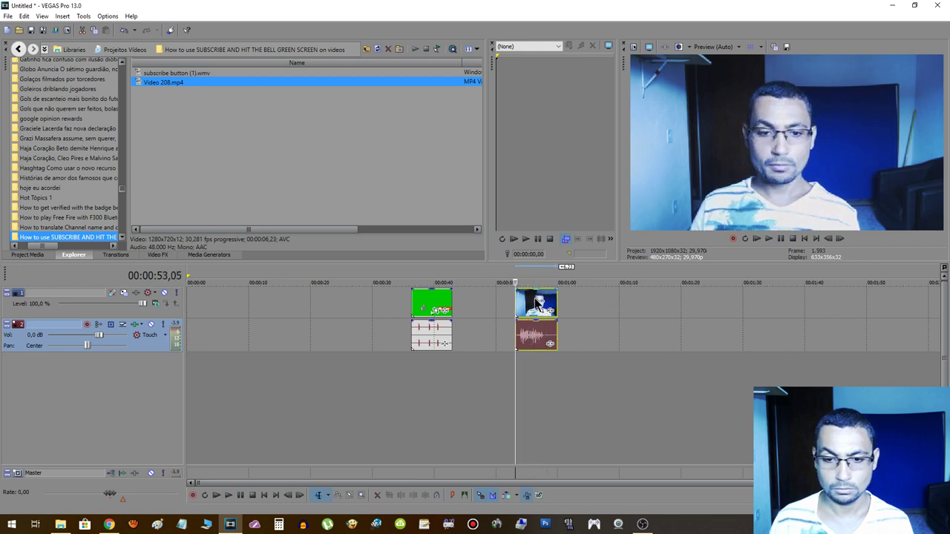
Move Video 208.mp4's audio event down onto a new third audio track.
{"action": "left_click", "coordinate": [534, 304]}
{"action": "left_click", "coordinate": [527, 343]}
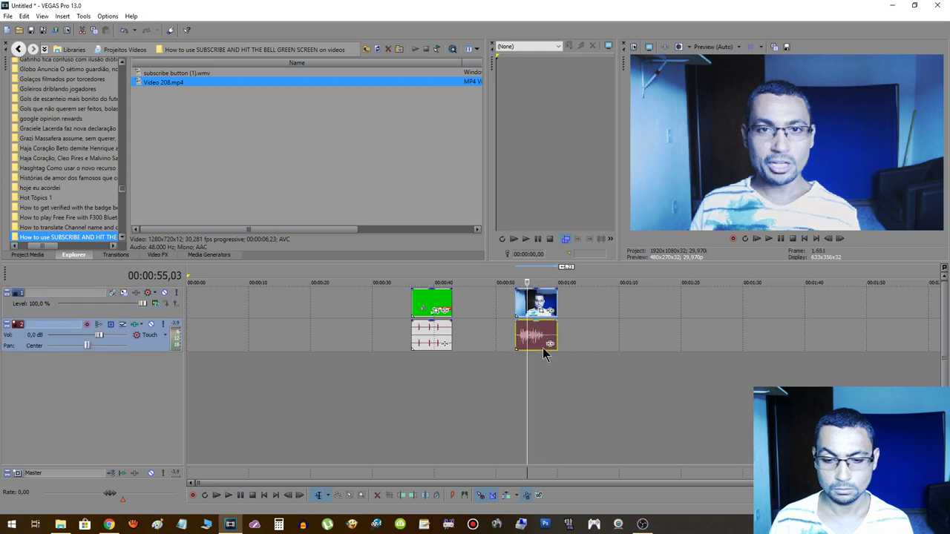
{"action": "left_click_drag", "start_coordinate": [543, 347], "coordinate": [543, 367]}
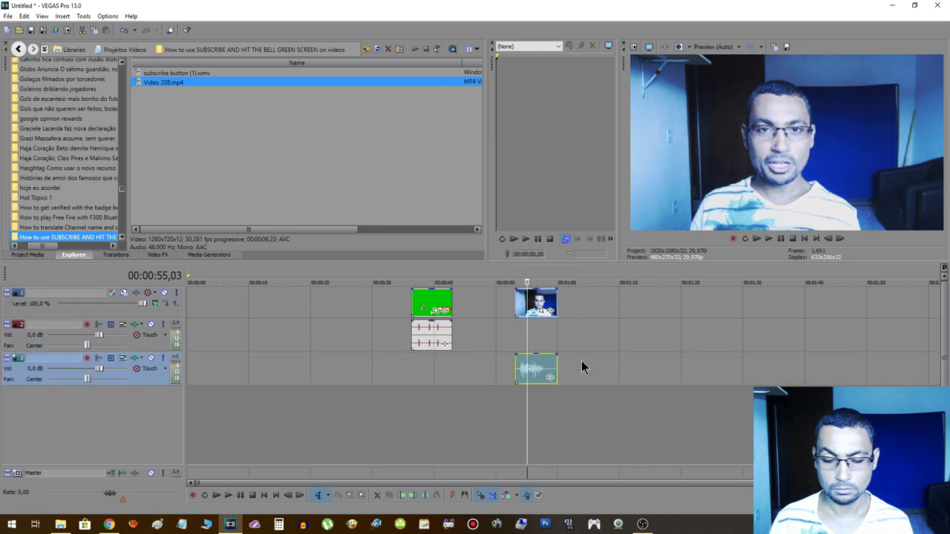
Insert a top video track, put the green-screen clip on it, and align the webcam clip beneath.
{"action": "right_click", "coordinate": [585, 305]}
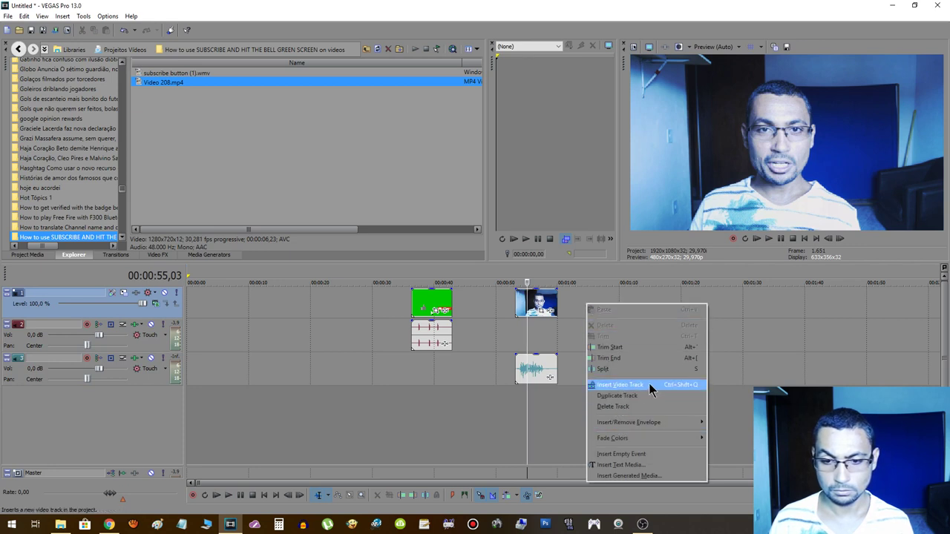
{"action": "left_click", "coordinate": [647, 384]}
{"action": "left_click", "coordinate": [438, 327]}
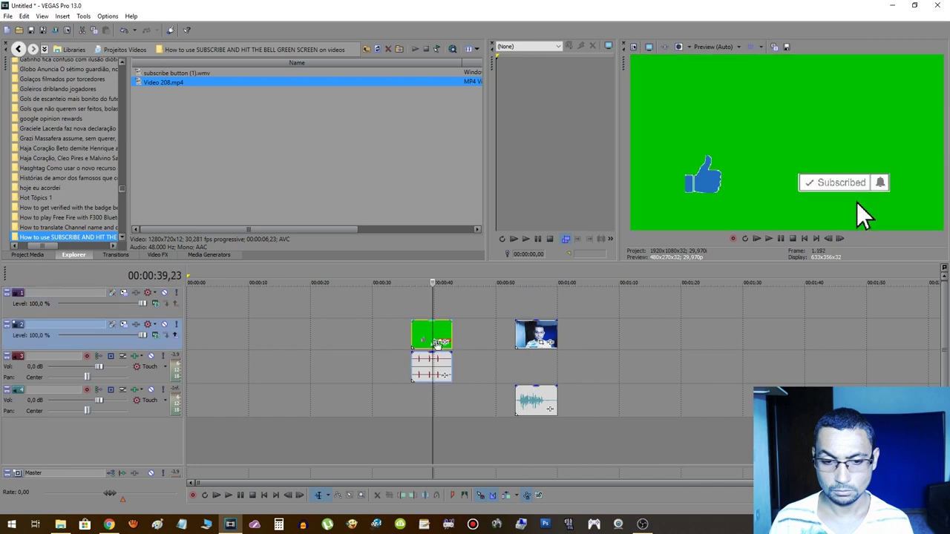
{"action": "left_click_drag", "start_coordinate": [429, 334], "coordinate": [426, 304]}
{"action": "left_click_drag", "start_coordinate": [541, 338], "coordinate": [437, 337]}
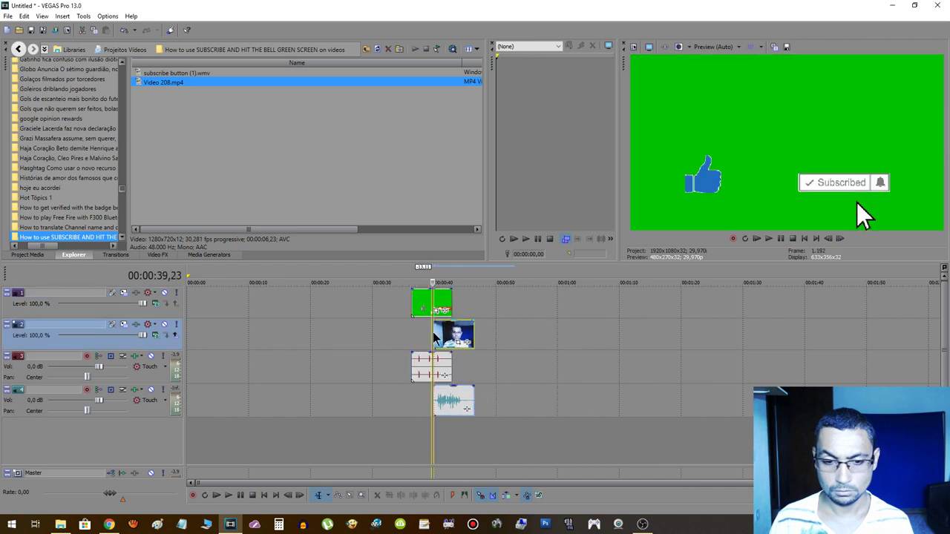
Preview the stacked clips from their start and show the Video FX list.
{"action": "left_click", "coordinate": [412, 278]}
{"action": "key", "text": "space"}
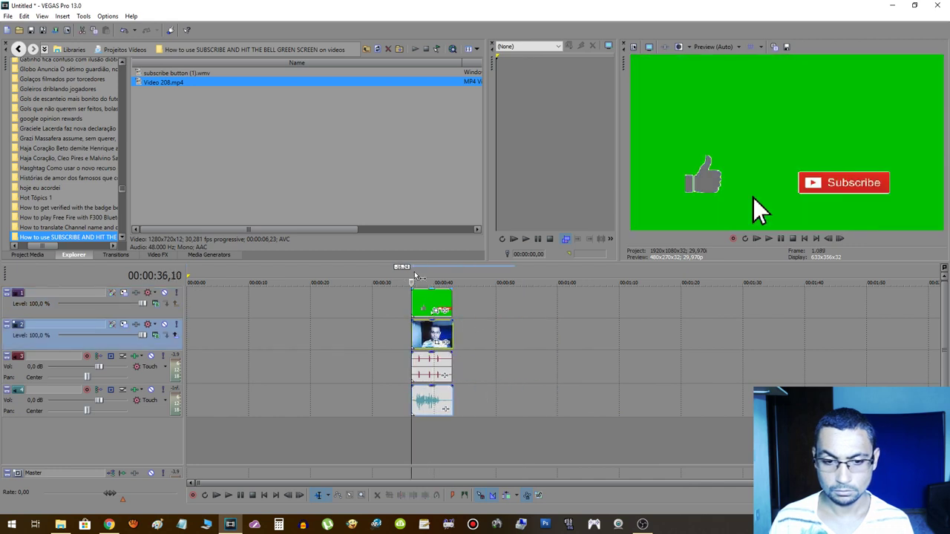
{"action": "key", "text": "space"}
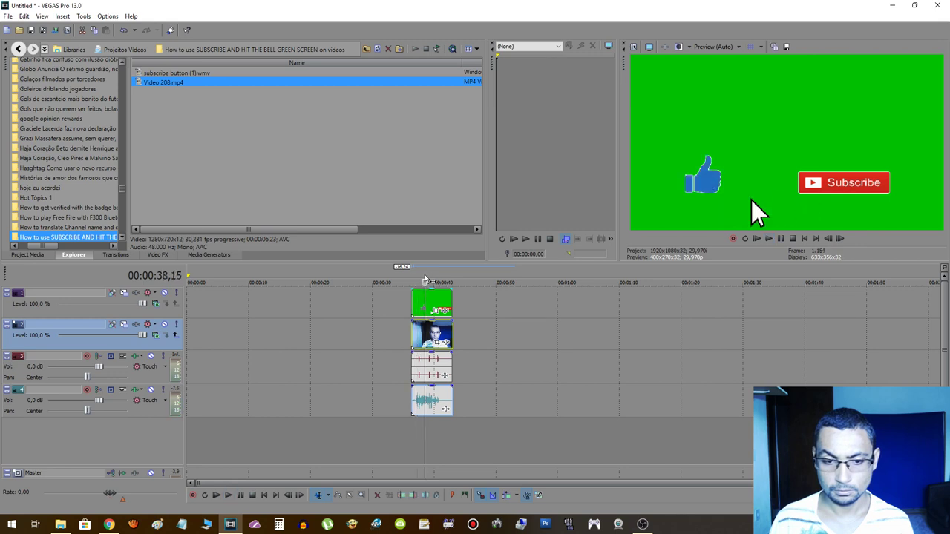
{"action": "left_click", "coordinate": [167, 256]}
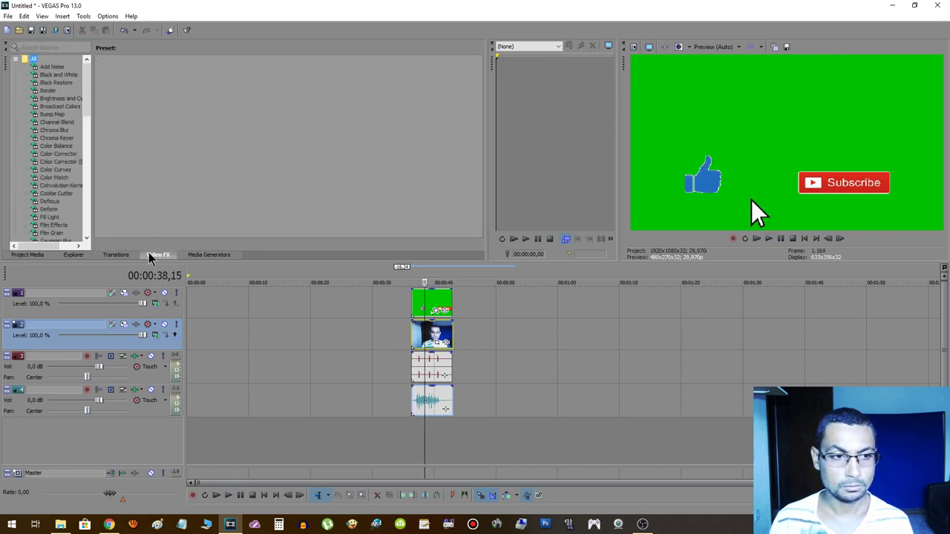
Drag the Chroma Keyer (Default) preset onto subscribe button (1).wmv on track 1.
{"action": "left_click", "coordinate": [64, 139]}
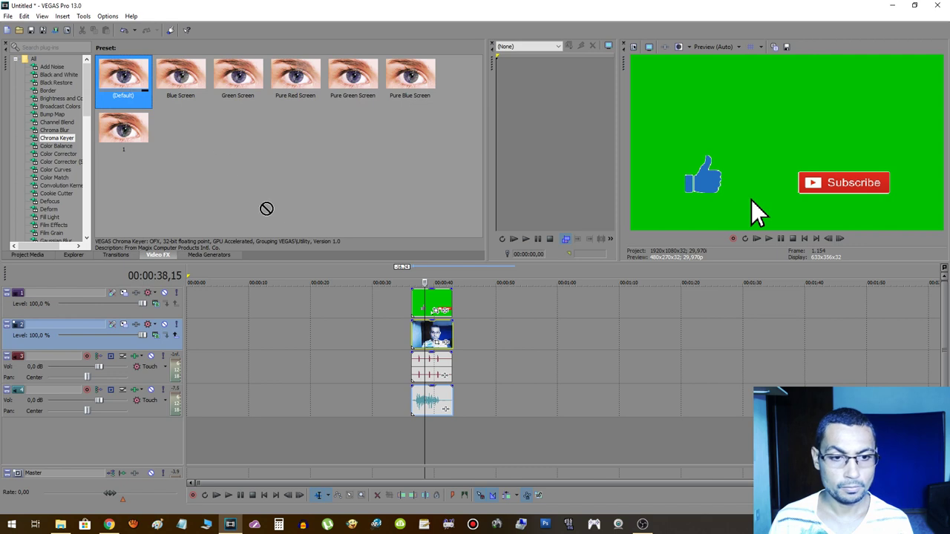
{"action": "left_click_drag", "start_coordinate": [121, 74], "coordinate": [428, 305]}
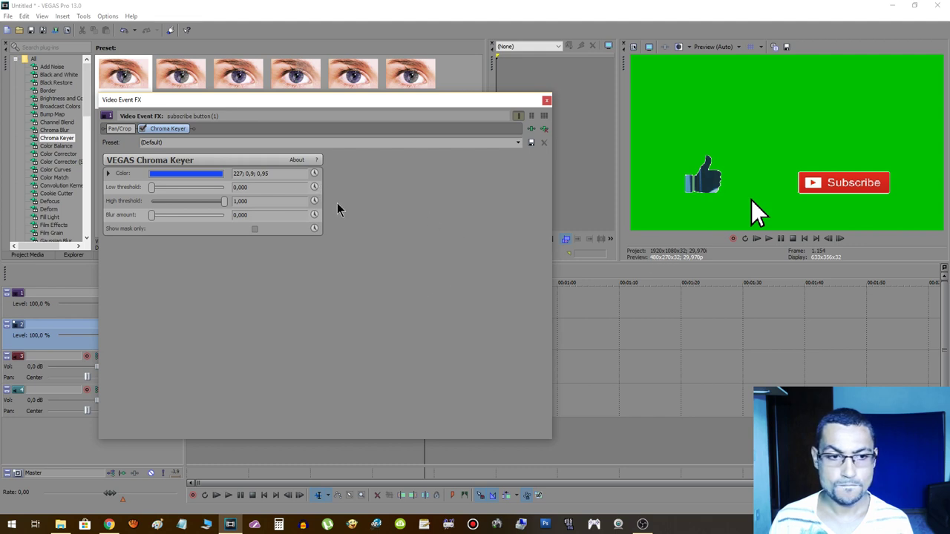
Set the Chroma Keyer key colour by sampling the green background in the preview.
{"action": "left_click", "coordinate": [142, 129]}
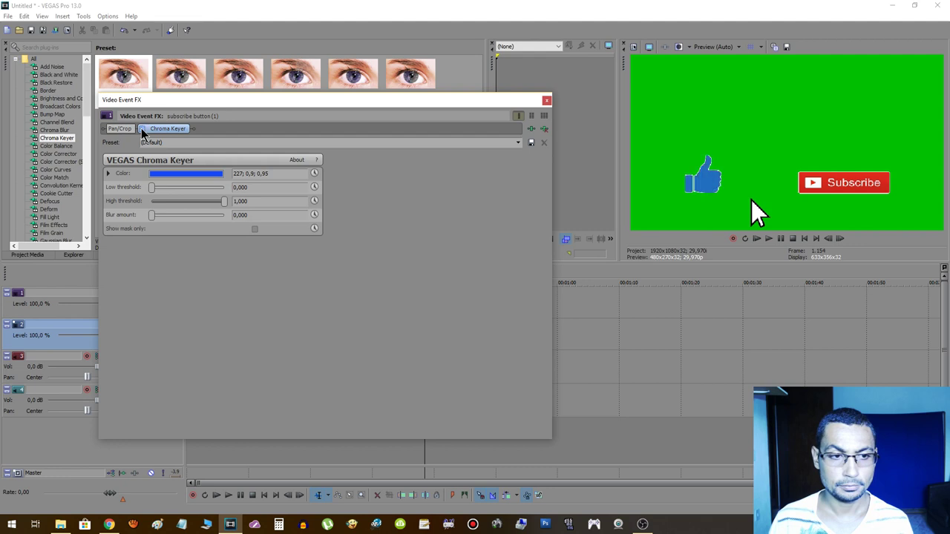
{"action": "left_click", "coordinate": [193, 178]}
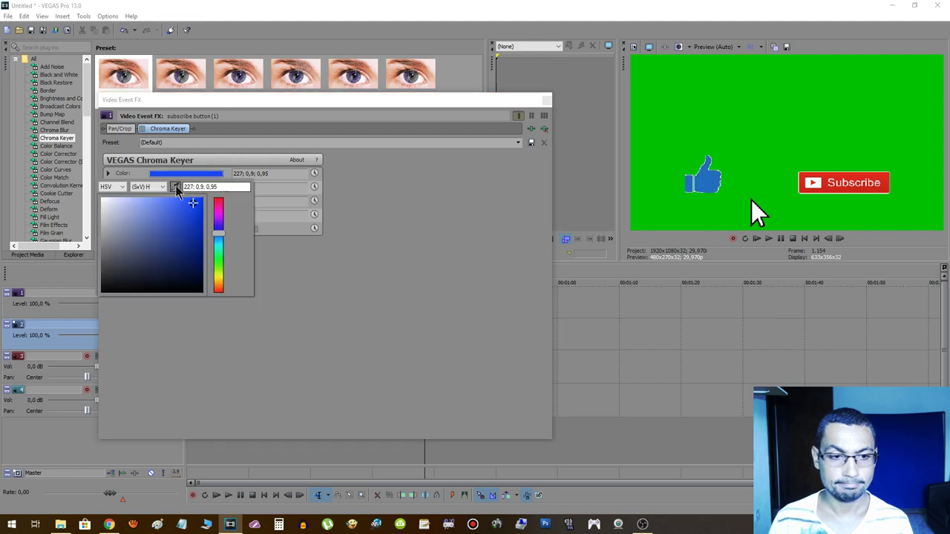
{"action": "left_click", "coordinate": [176, 186]}
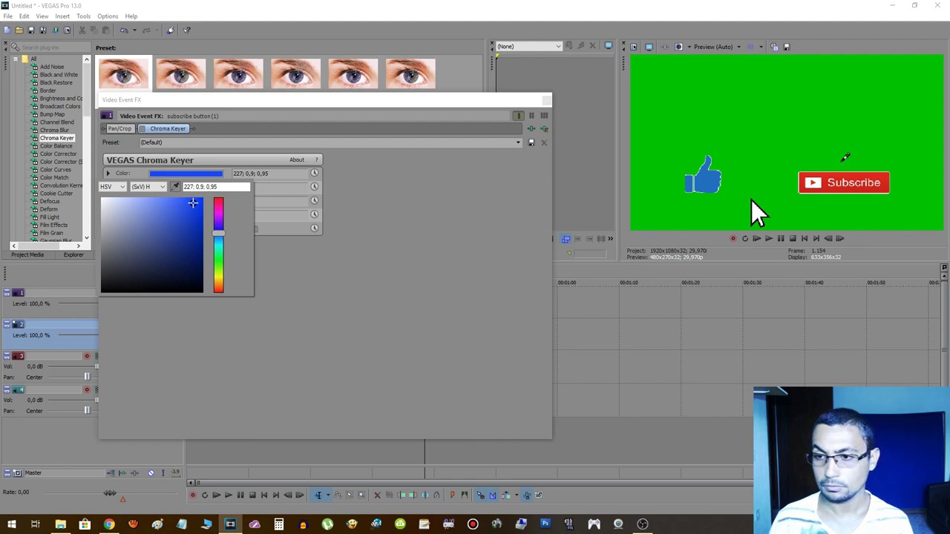
{"action": "left_click", "coordinate": [842, 161]}
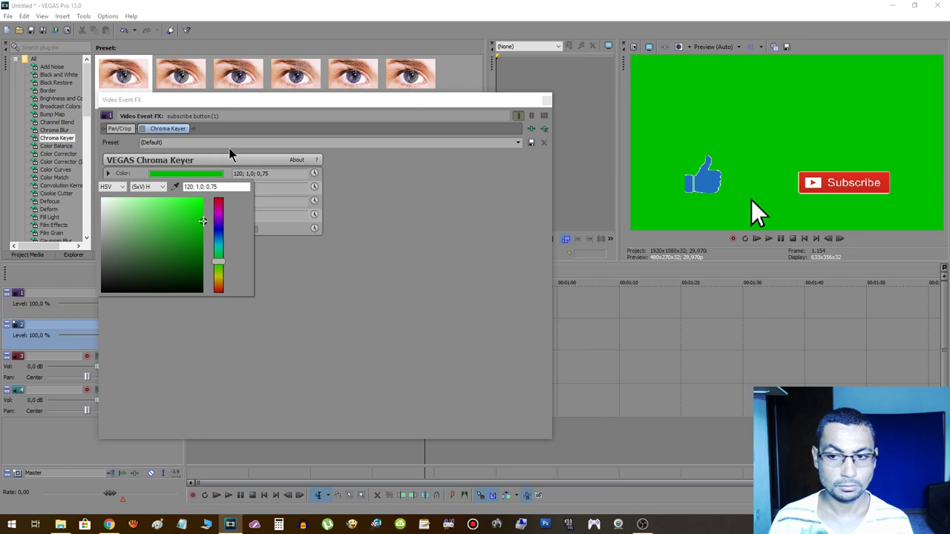
{"action": "key", "text": "alt+Tab"}
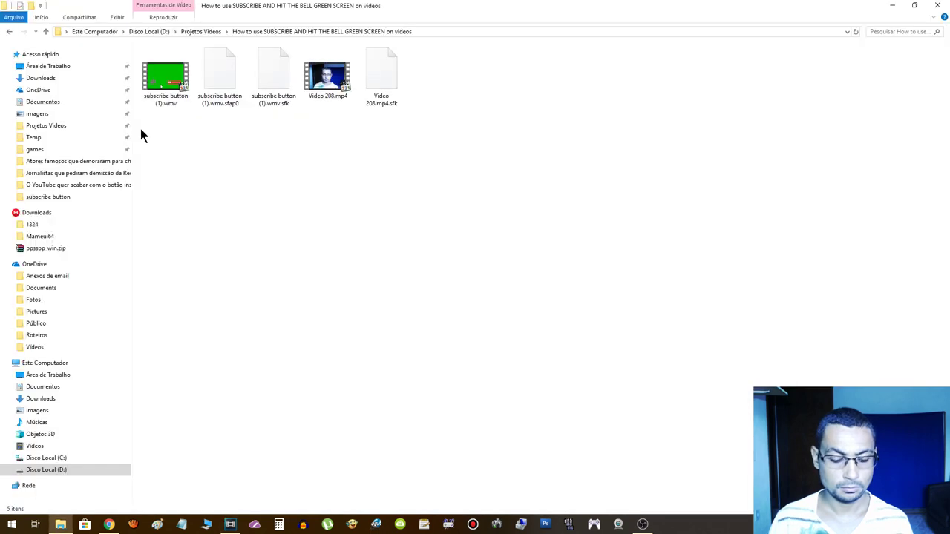
Re-enable Chroma Keyer, lower its High threshold to 0.109, and close the FX window.
{"action": "left_click", "coordinate": [230, 525]}
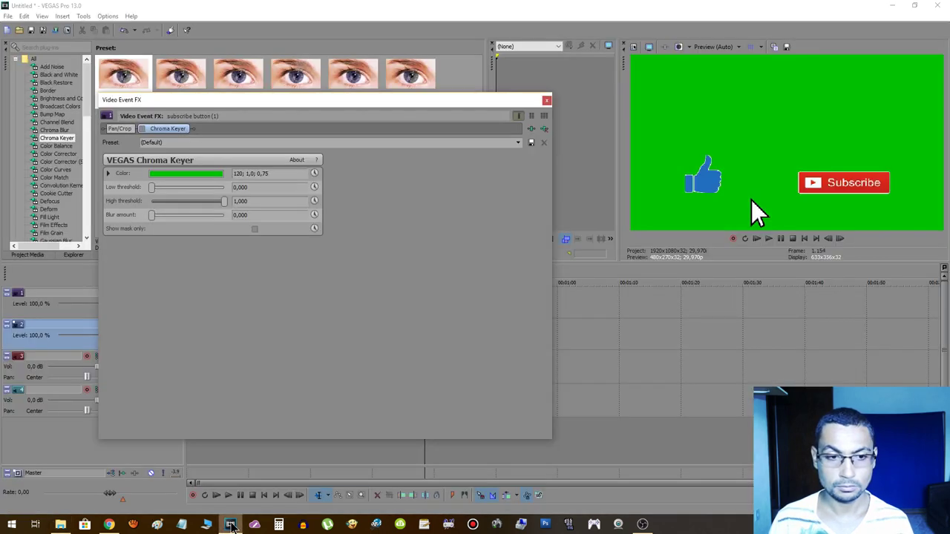
{"action": "left_click", "coordinate": [143, 130]}
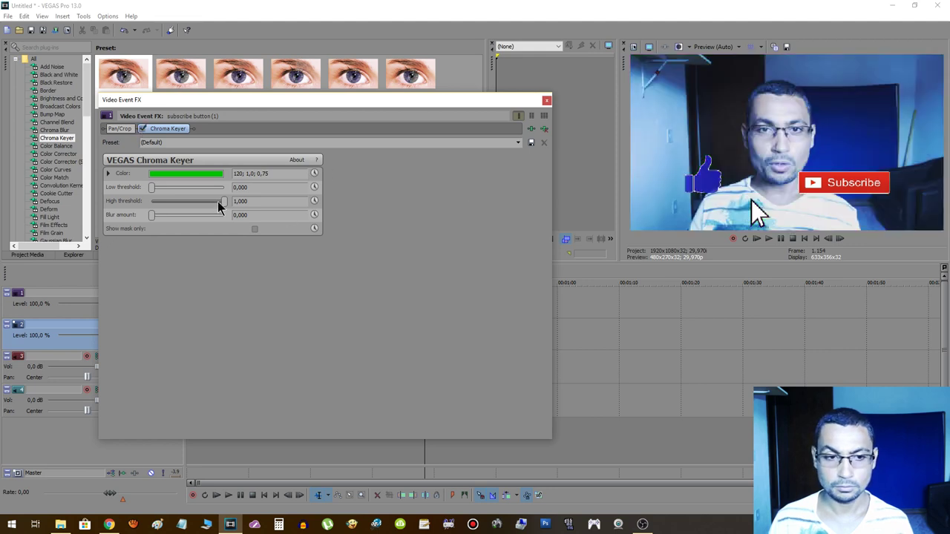
{"action": "mouse_move", "coordinate": [224, 202]}
{"action": "left_mouse_down"}
{"action": "mouse_move", "coordinate": [155, 201]}
{"action": "mouse_move", "coordinate": [155, 213]}
{"action": "left_mouse_up"}
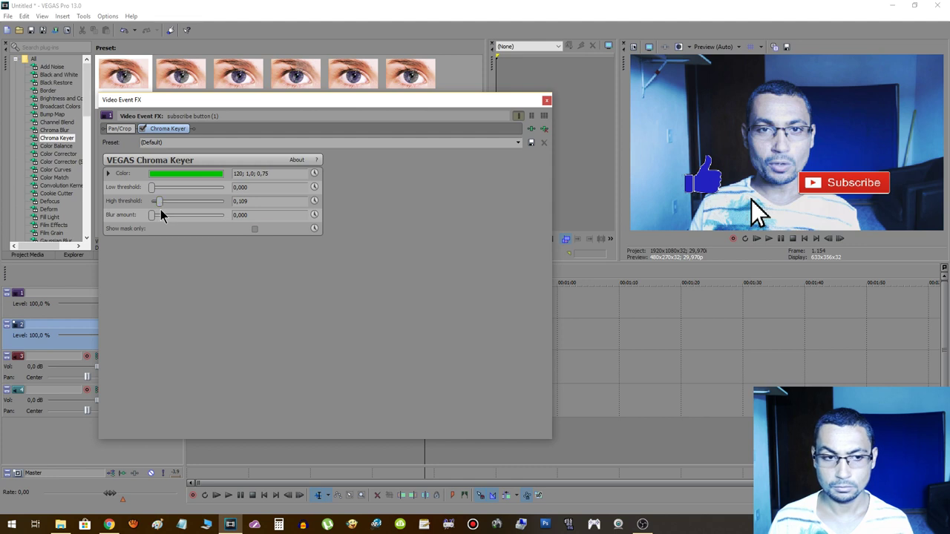
{"action": "left_click", "coordinate": [547, 102]}
{"action": "left_click", "coordinate": [413, 281]}
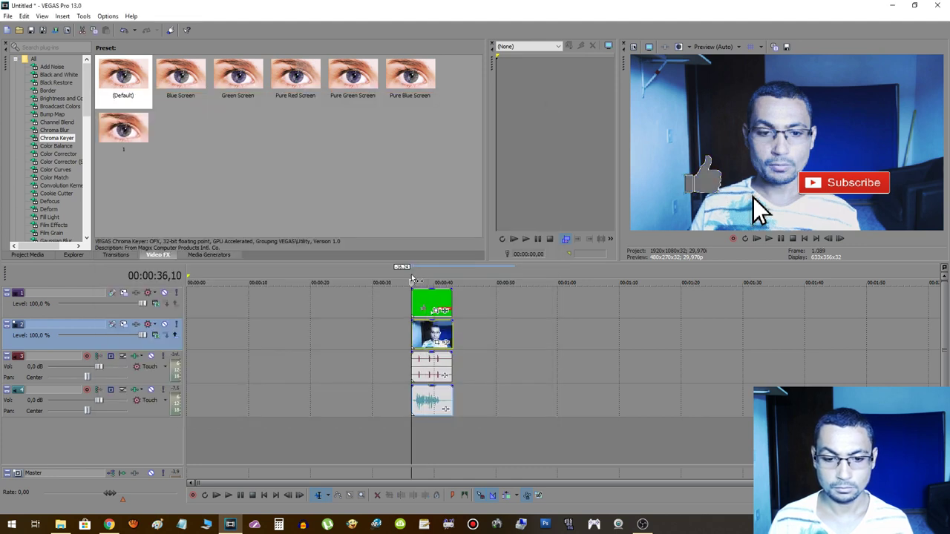
Play the keyed composite and drag a loop region spanning the clips' length.
{"action": "key", "text": "space"}
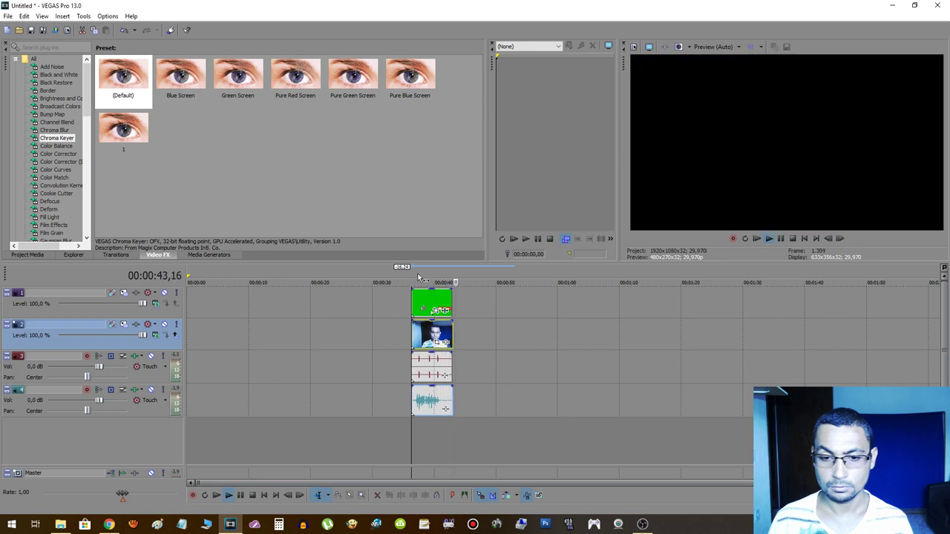
{"action": "mouse_move", "coordinate": [412, 274]}
{"action": "left_mouse_down"}
{"action": "mouse_move", "coordinate": [476, 273]}
{"action": "mouse_move", "coordinate": [452, 273]}
{"action": "left_mouse_up"}
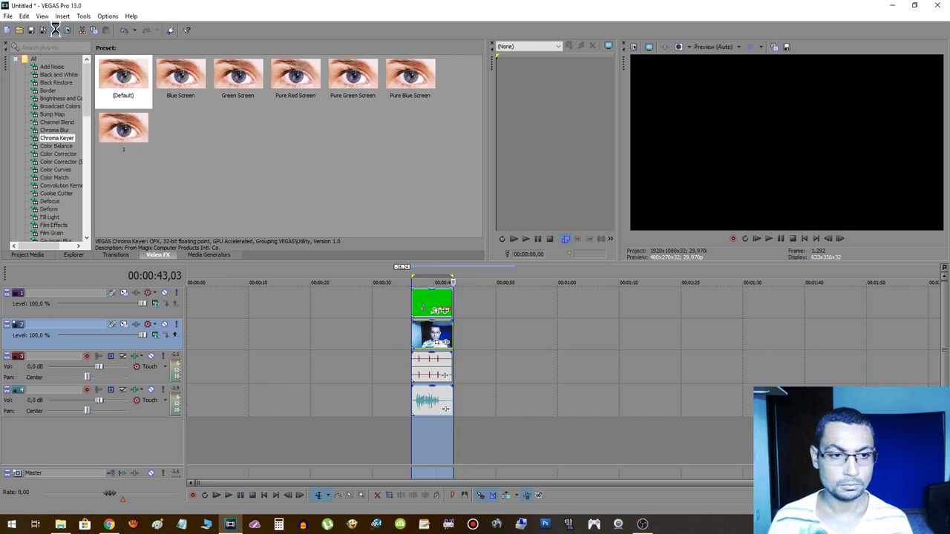
{"action": "left_click", "coordinate": [55, 29]}
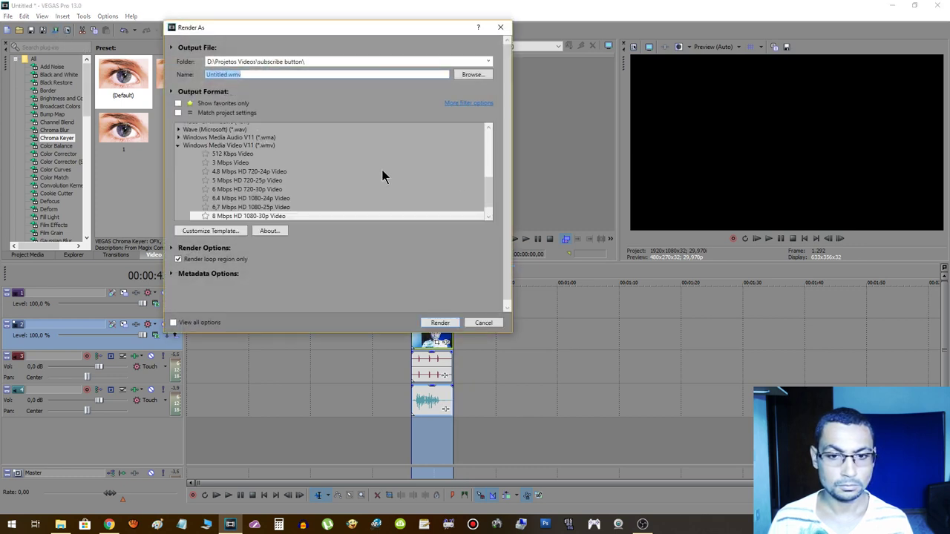
Choose the Windows Media Video V11 template 6 Mbps HD 720-30p Video in Render As.
{"action": "left_click_drag", "start_coordinate": [488, 176], "coordinate": [488, 213]}
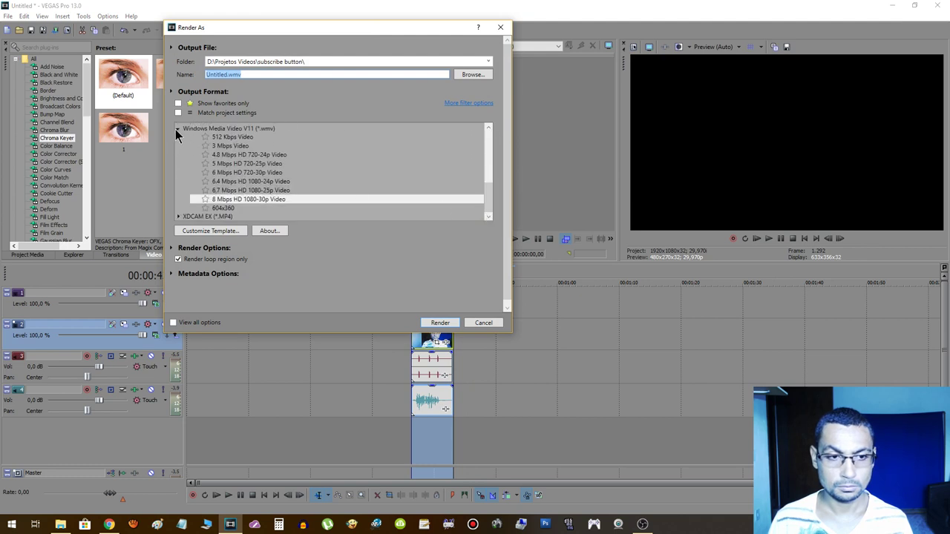
{"action": "left_click", "coordinate": [177, 129]}
{"action": "left_click", "coordinate": [178, 210]}
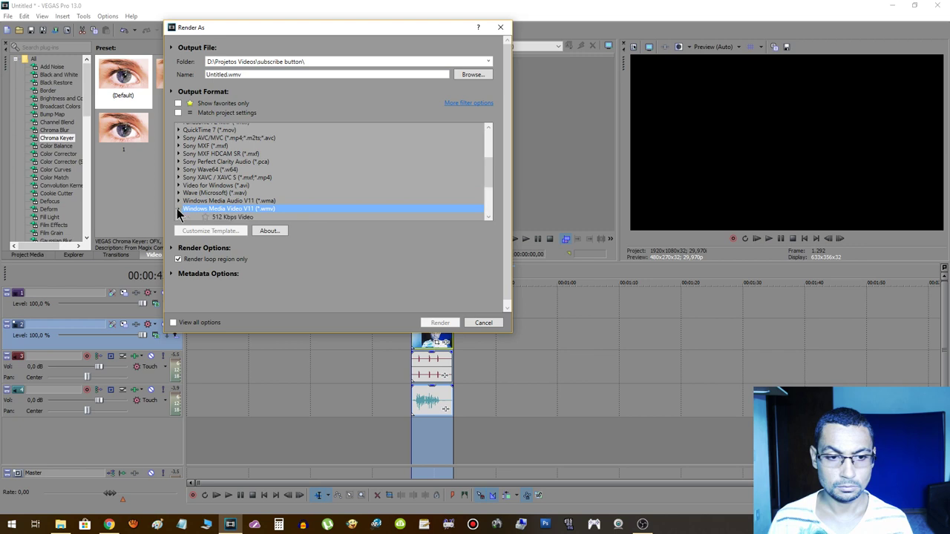
{"action": "left_click_drag", "start_coordinate": [485, 176], "coordinate": [486, 210]}
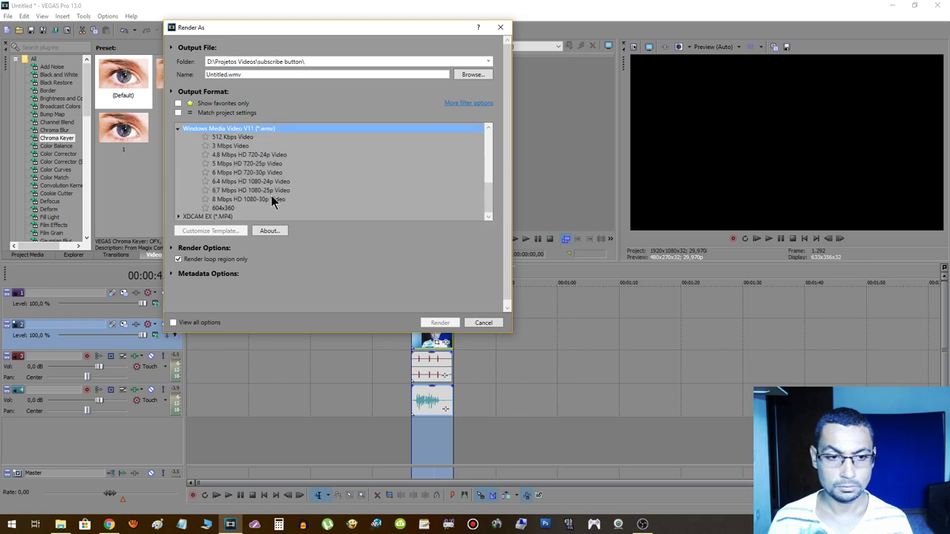
{"action": "left_click", "coordinate": [229, 156]}
{"action": "left_click", "coordinate": [247, 164]}
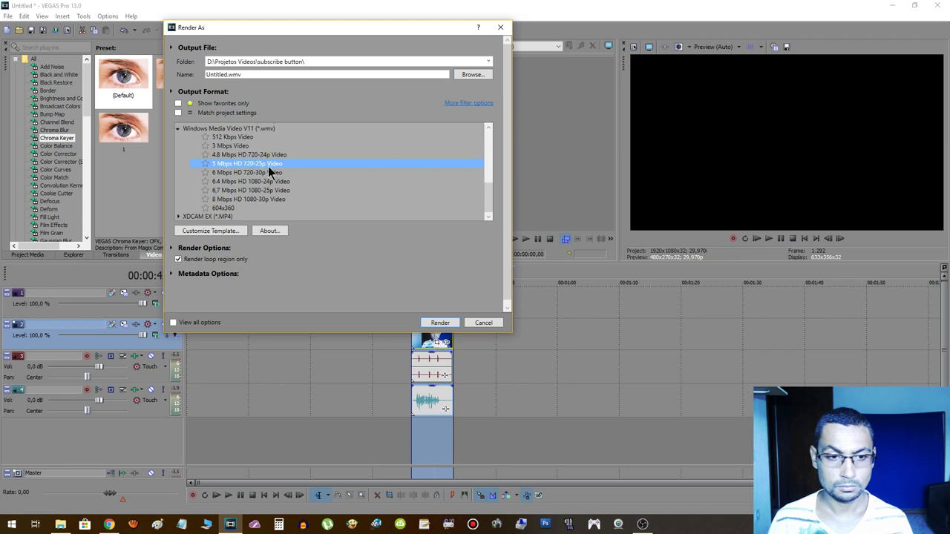
{"action": "left_click", "coordinate": [275, 173]}
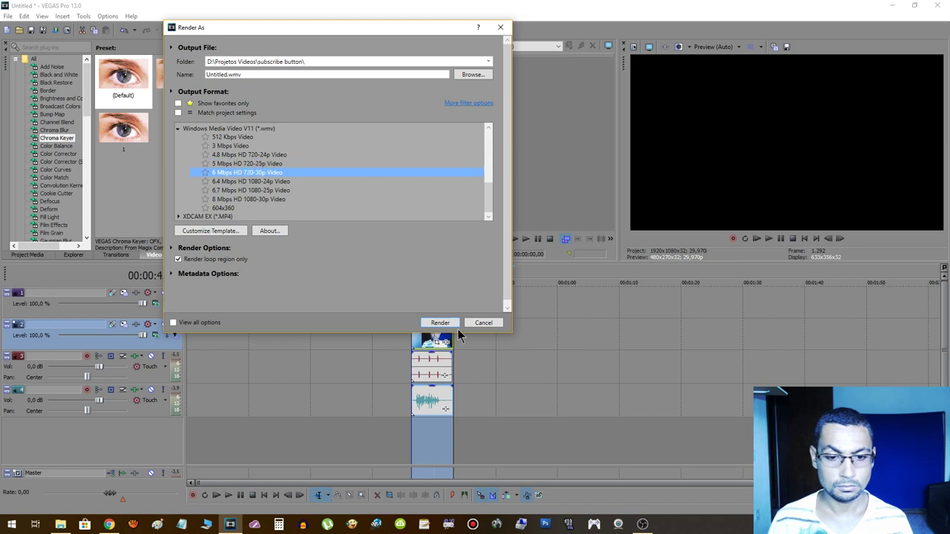
Point the render output to the D:\Temp folder with the file name video12345.wmv.
{"action": "left_click", "coordinate": [470, 75]}
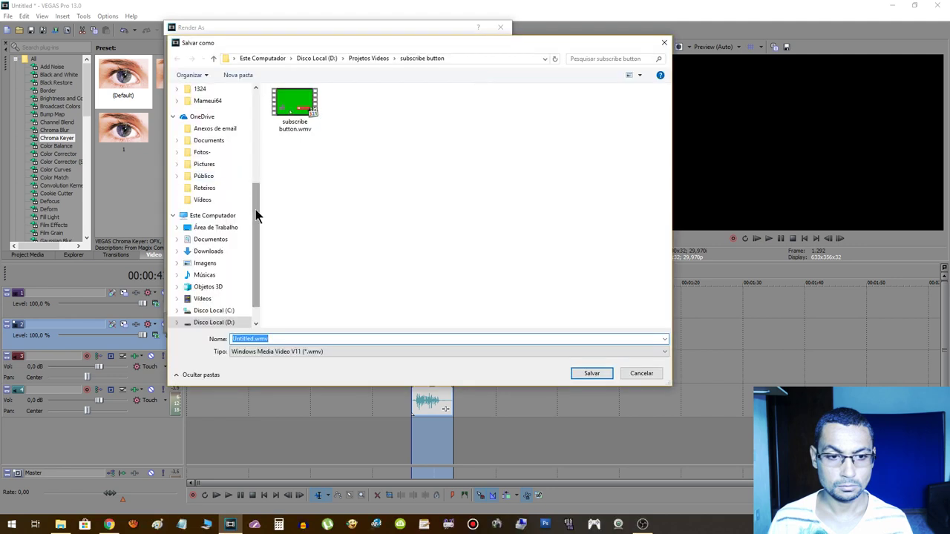
{"action": "left_click_drag", "start_coordinate": [255, 216], "coordinate": [258, 118]}
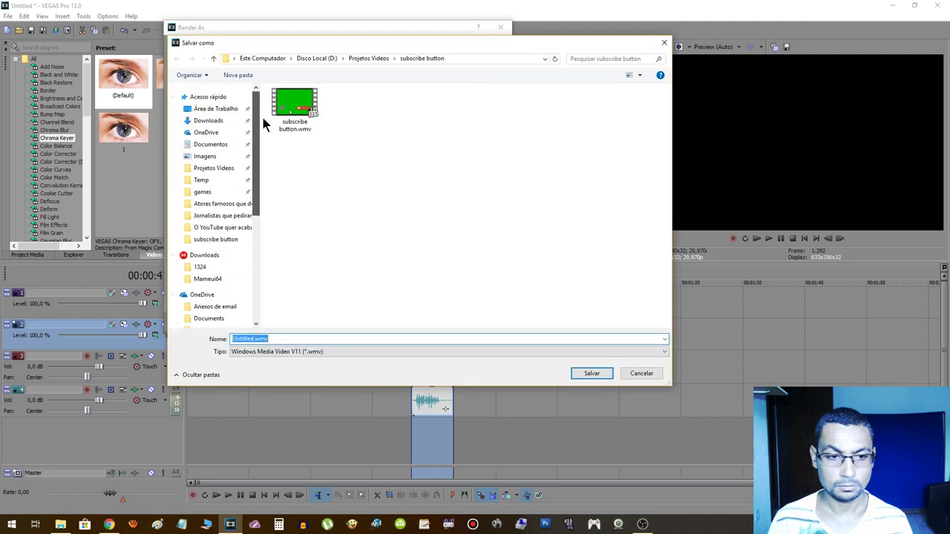
{"action": "left_click", "coordinate": [205, 181]}
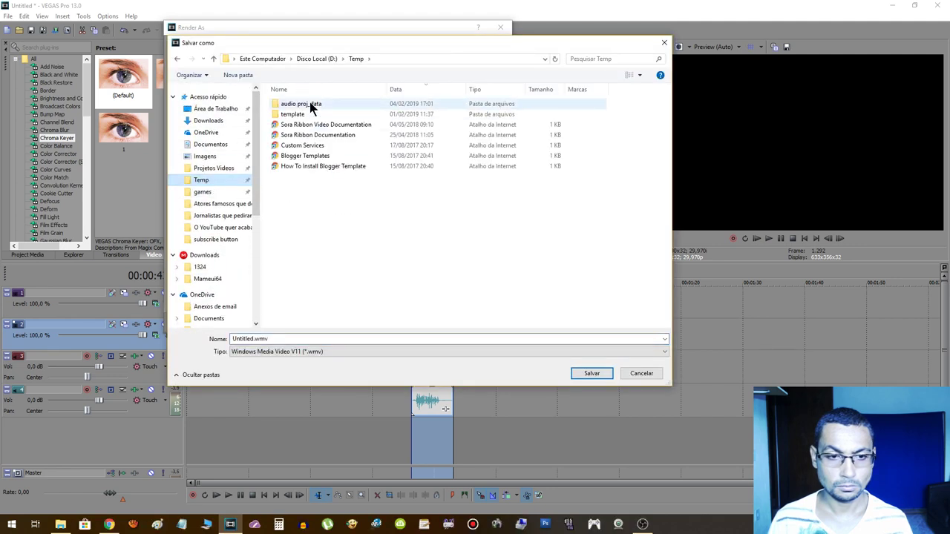
{"action": "left_click", "coordinate": [281, 339]}
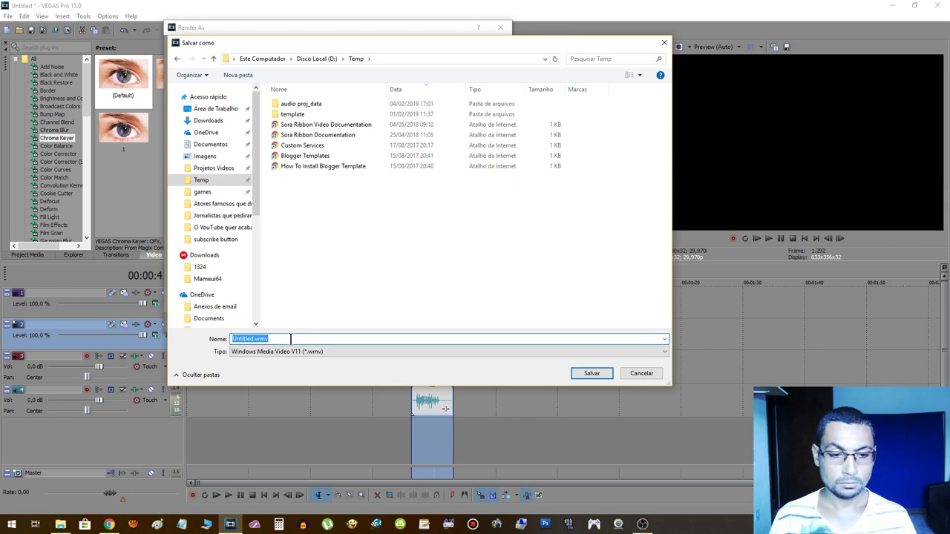
{"action": "type", "text": "video"}
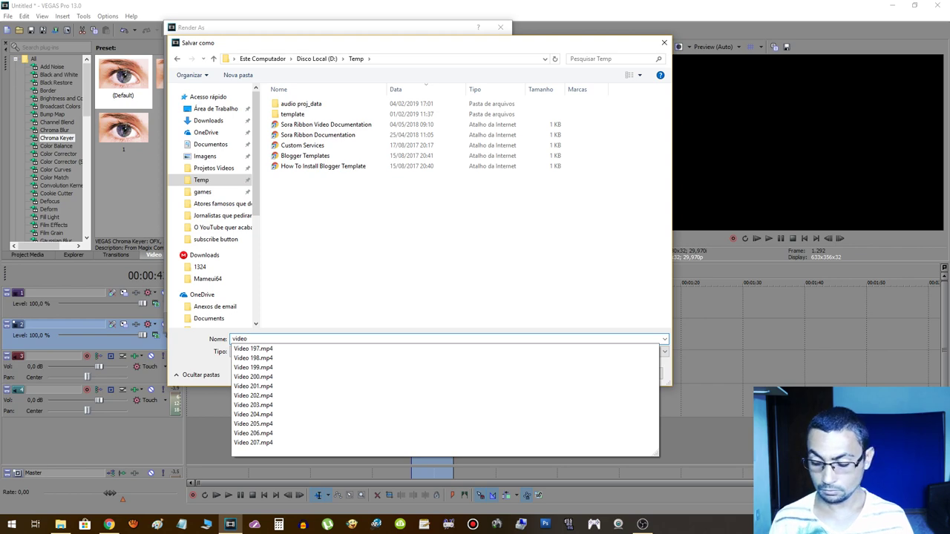
{"action": "type", "text": "123"}
{"action": "type", "text": "45"}
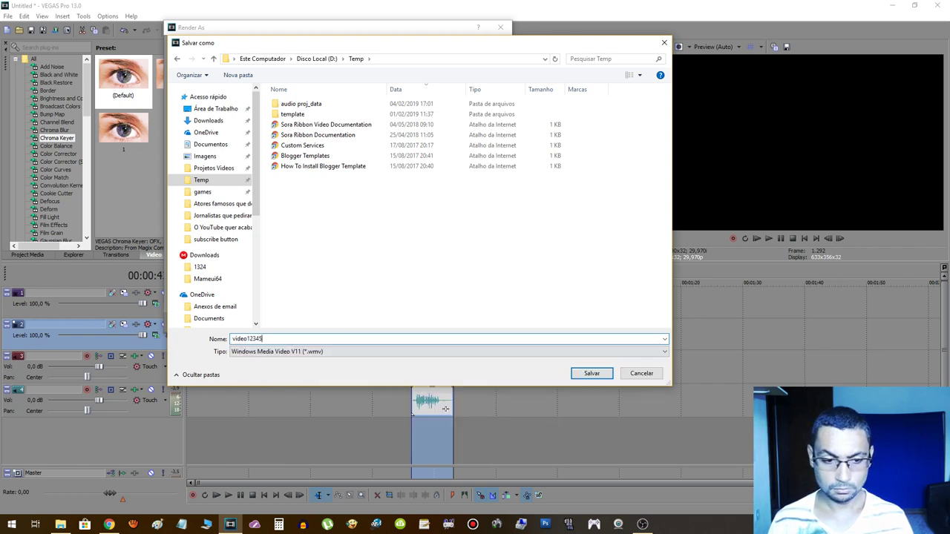
{"action": "left_click", "coordinate": [592, 374]}
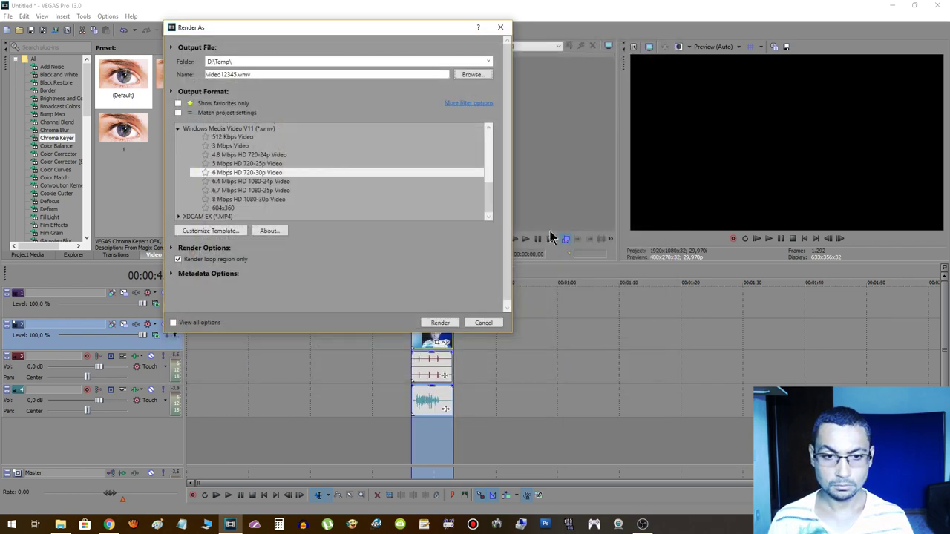
Render video12345.wmv to completion, then open the finished file for playback.
{"action": "left_click", "coordinate": [437, 323]}
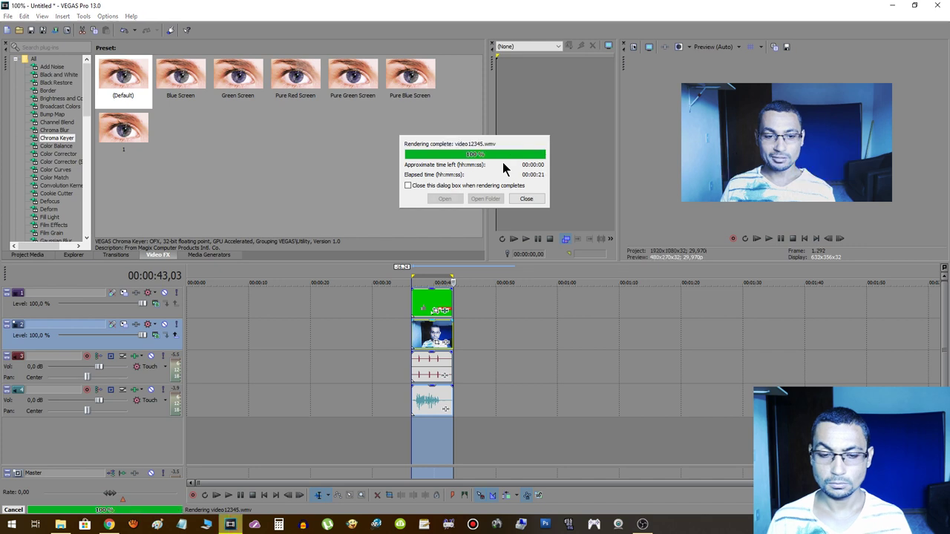
{"action": "left_click", "coordinate": [445, 198]}
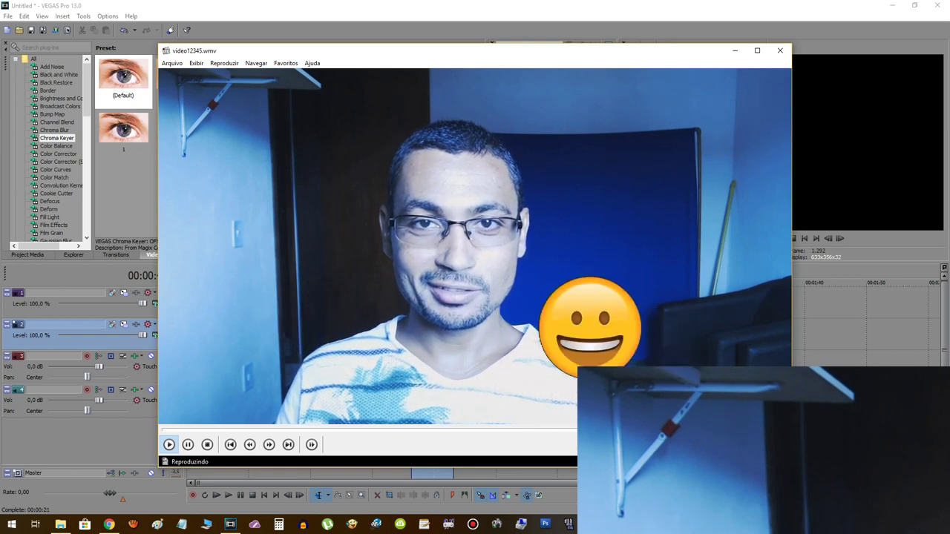
Pause the video12345.wmv playback and close the media player.
{"action": "key", "text": "space"}
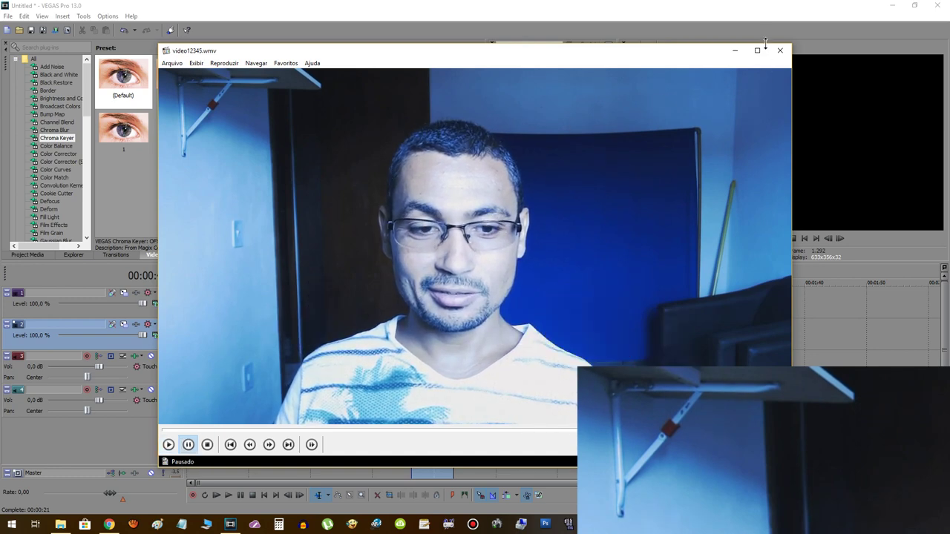
{"action": "left_click", "coordinate": [781, 52]}
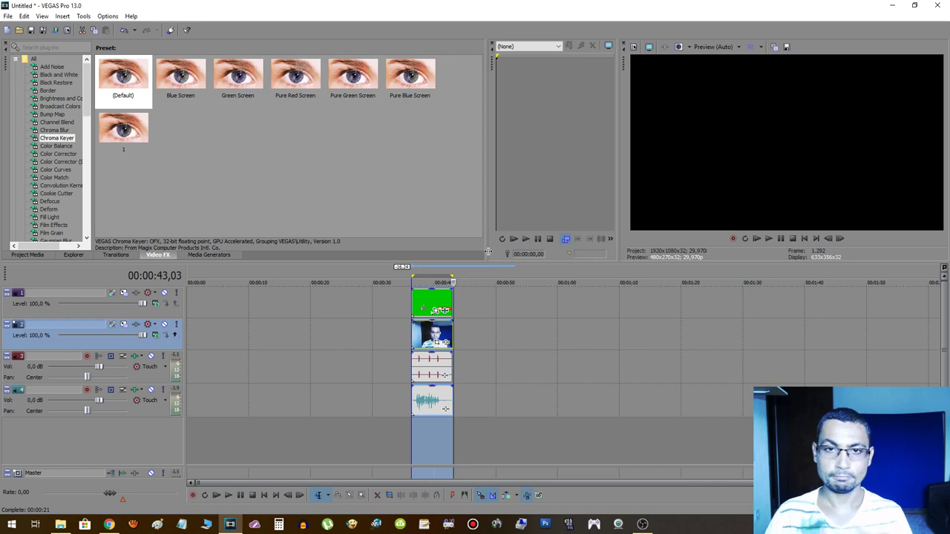